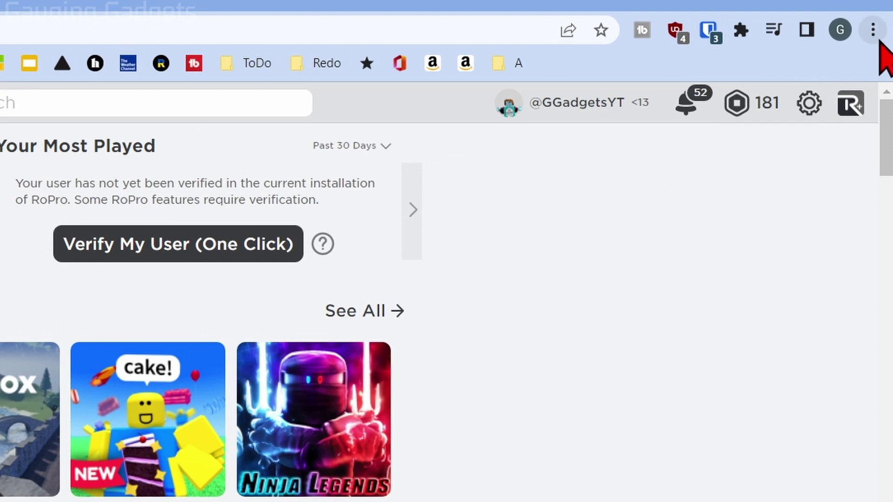
Step: Remove the RoPro extension from the browser and reload the Roblox home page
left_click(874, 31)
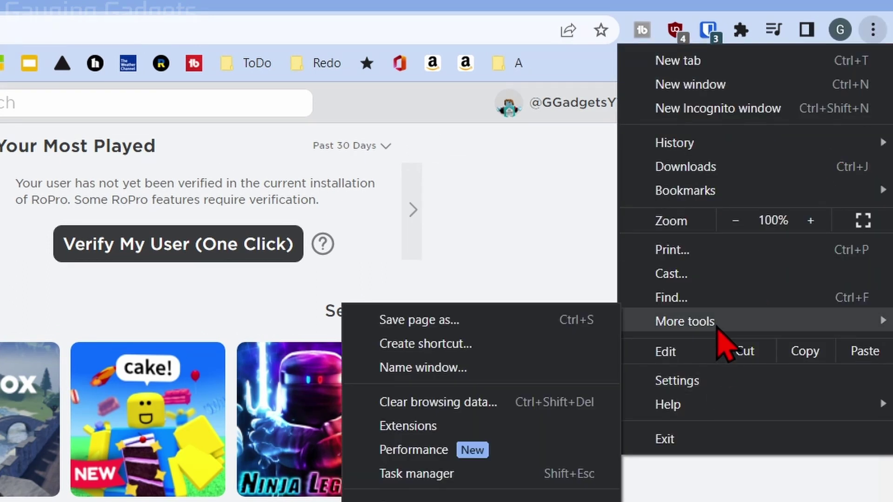
mouse_move(718, 326)
left_click(449, 427)
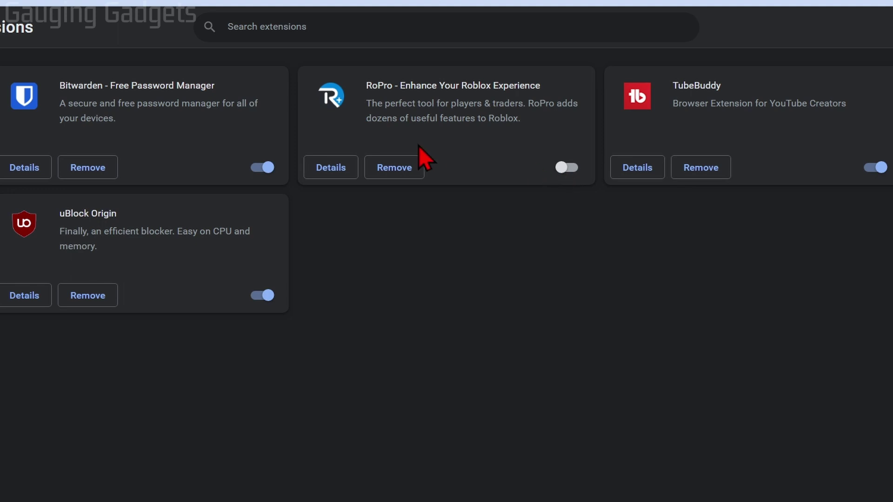
left_click(389, 168)
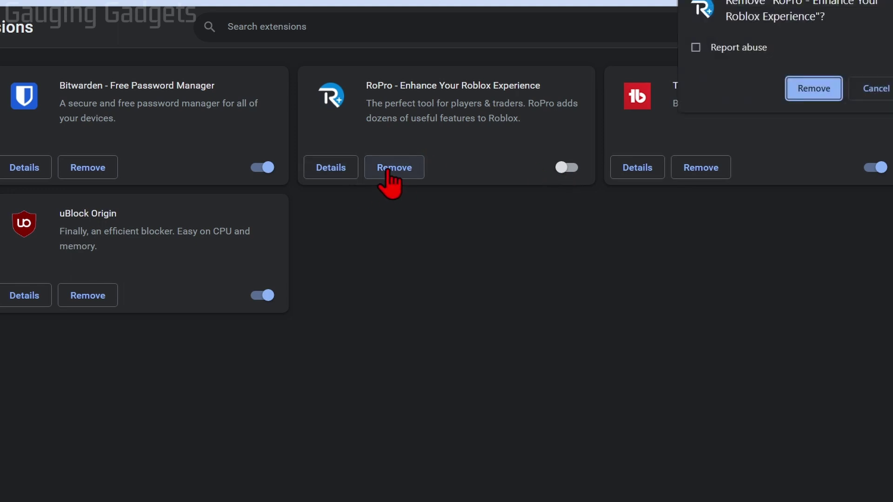
left_click(733, 136)
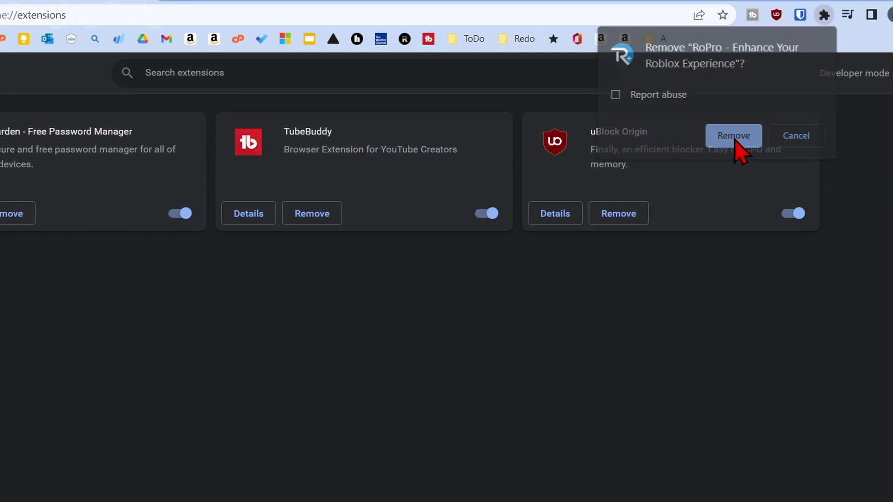
left_click(274, 11)
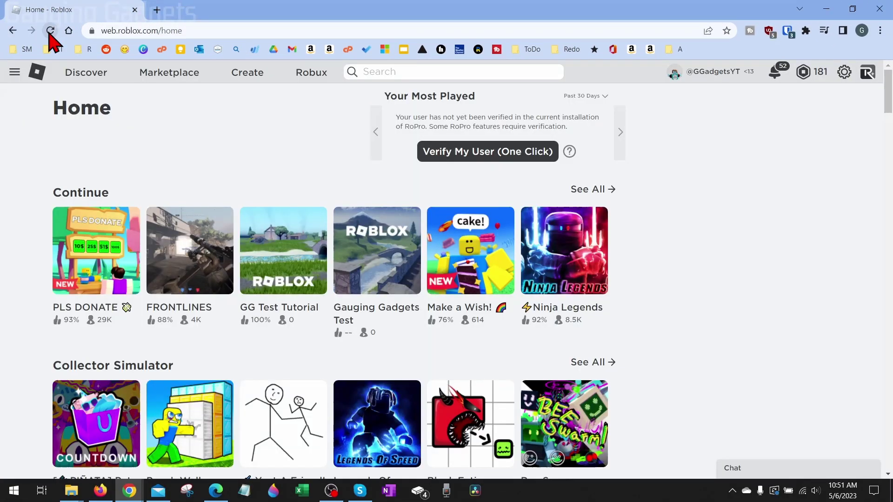
left_click(50, 31)
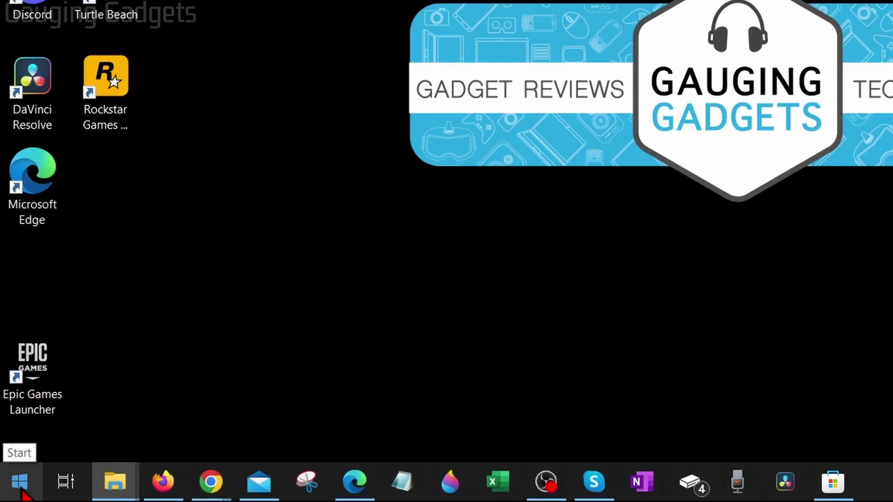
Step: Run the Windows network troubleshooter on all network adapters, and close it together with the network settings
right_click(14, 492)
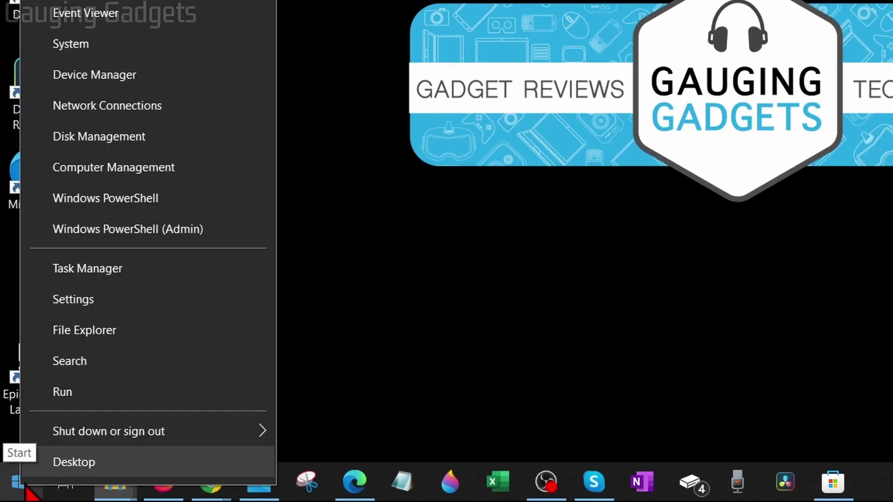
left_click(86, 107)
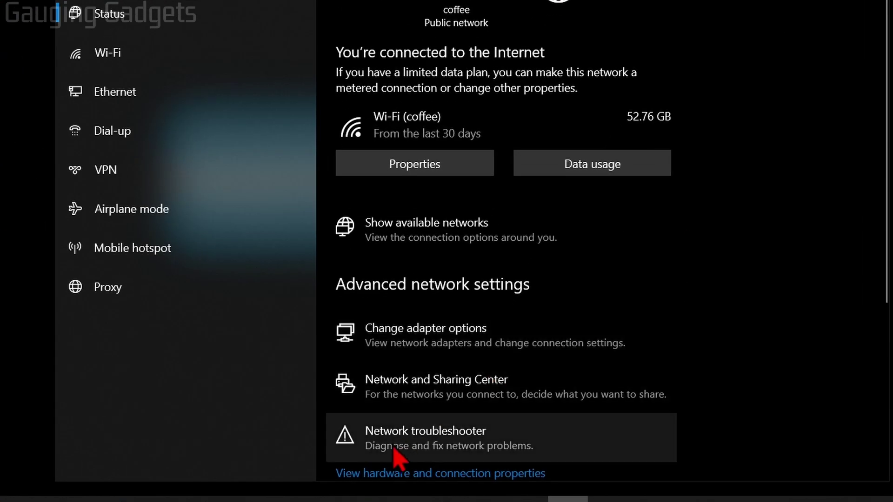
left_click(427, 442)
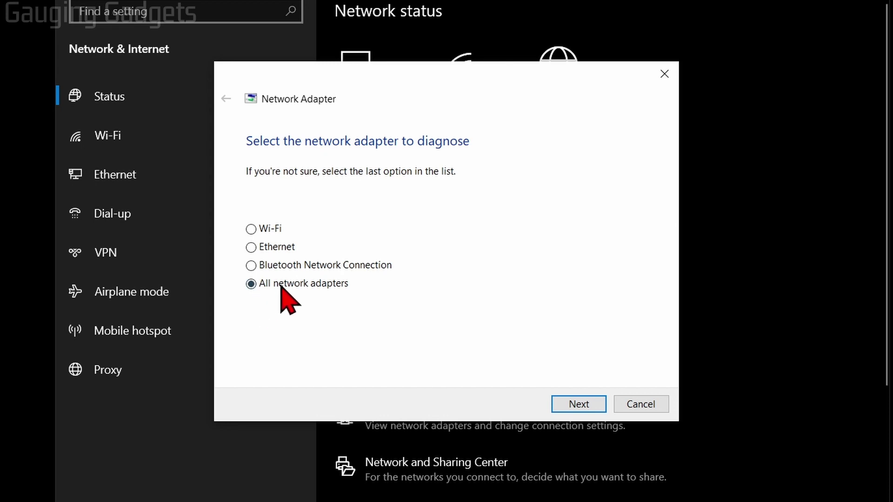
left_click(579, 404)
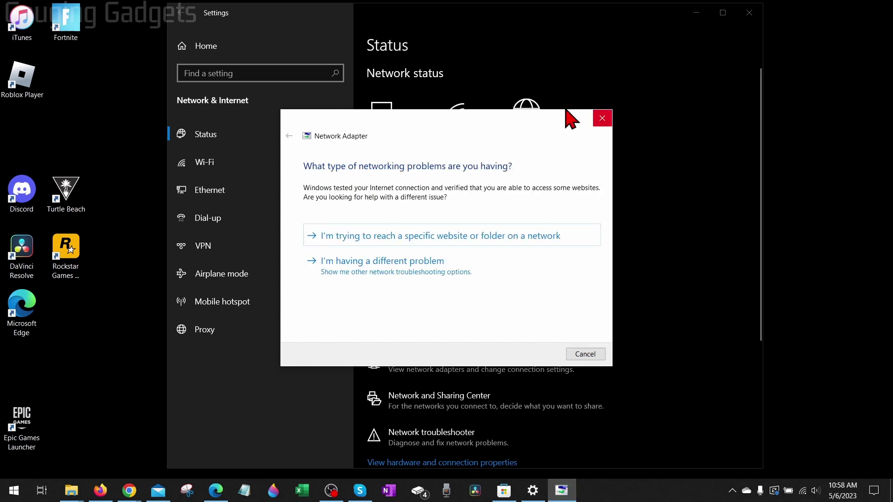
left_click(602, 118)
left_click(747, 13)
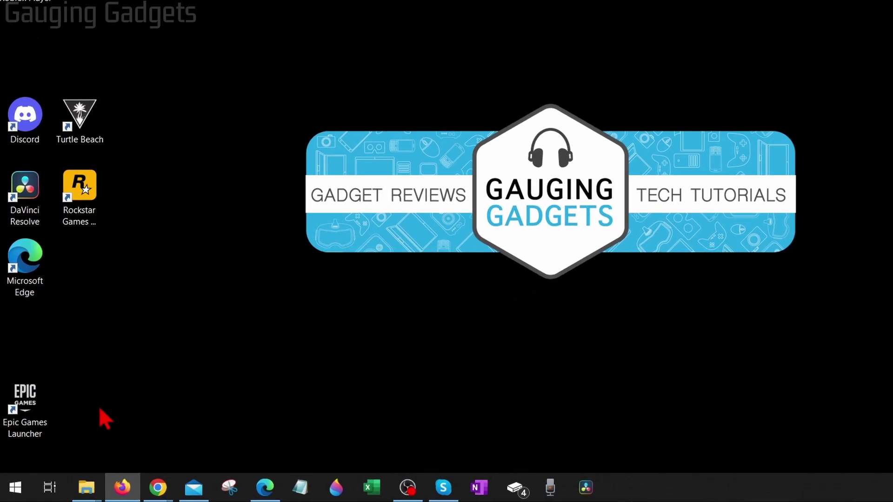
Step: Find Roblox Player among the installed Windows programs and uninstall it
left_click(16, 487)
type("roblox")
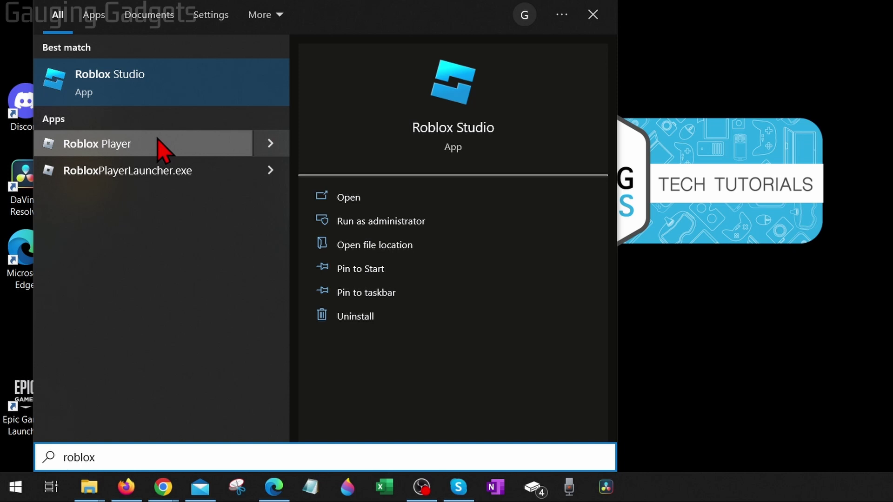
right_click(110, 147)
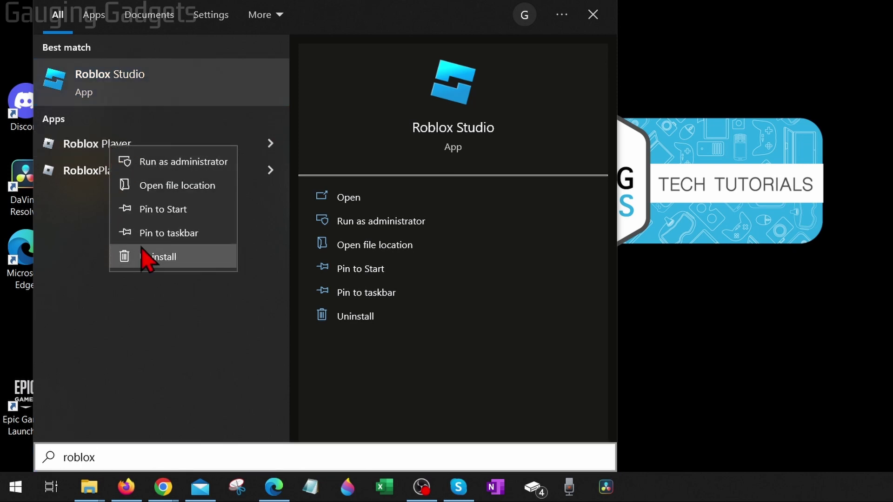
left_click(164, 259)
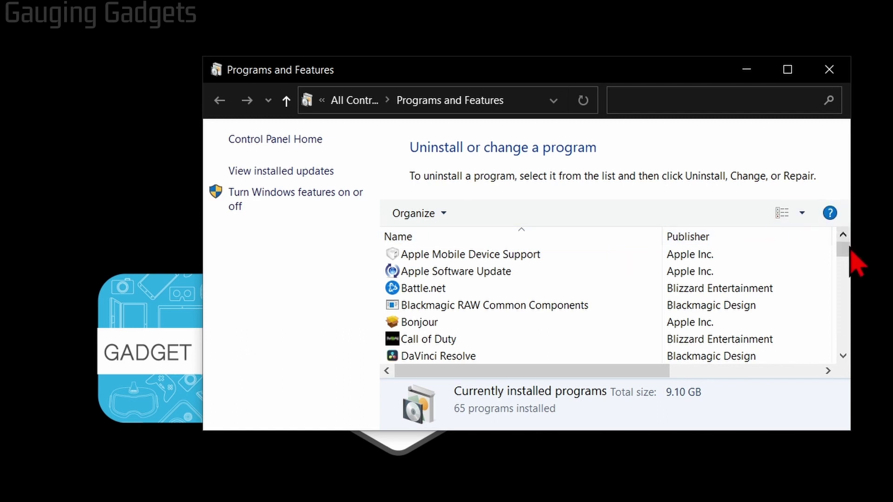
left_click_drag(845, 256, 837, 331)
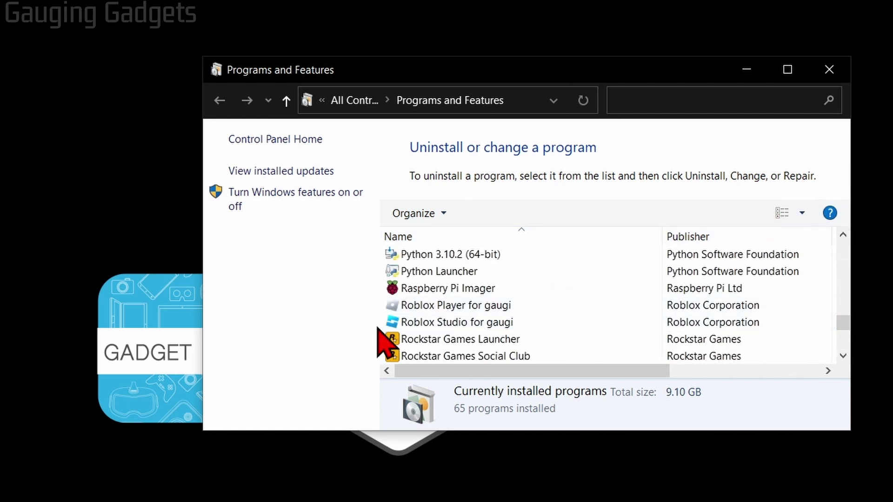
left_click(435, 306)
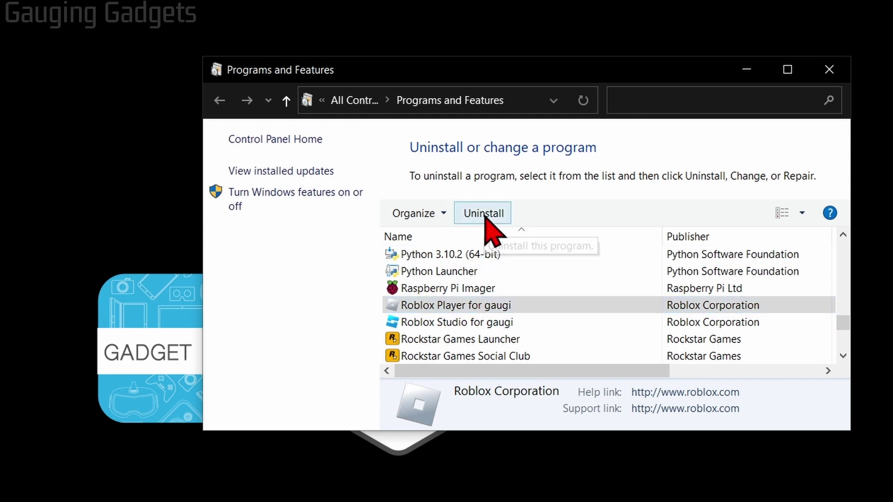
left_click(483, 213)
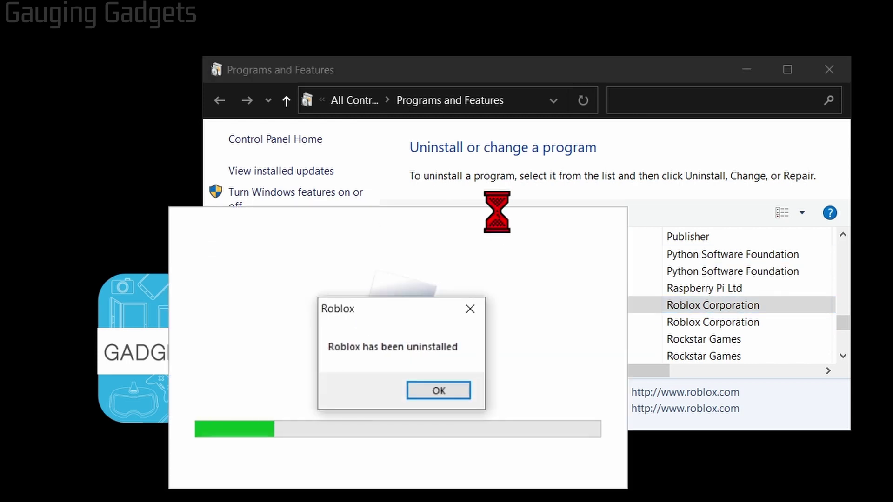
left_click(444, 393)
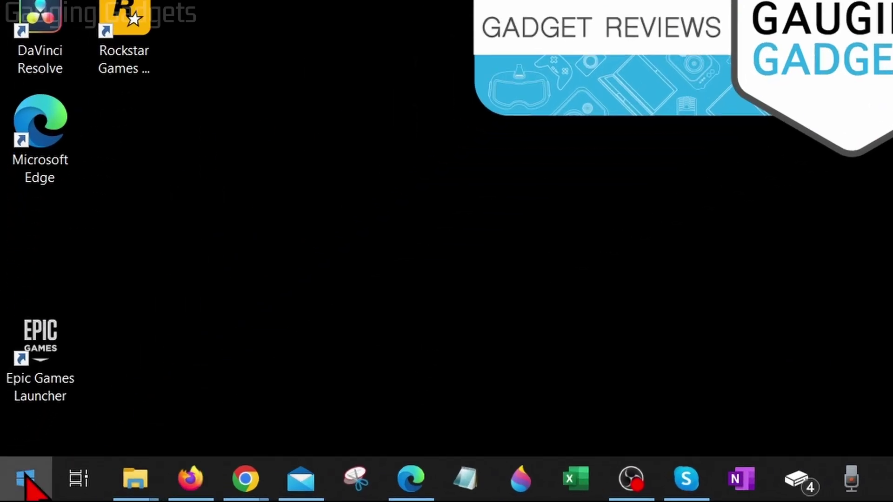
Step: Restart the computer
left_click(14, 489)
left_click(28, 433)
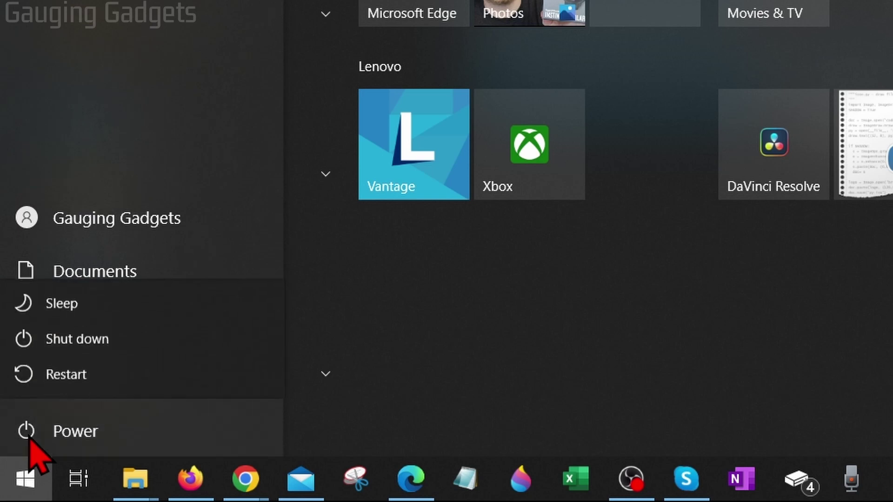
left_click(81, 377)
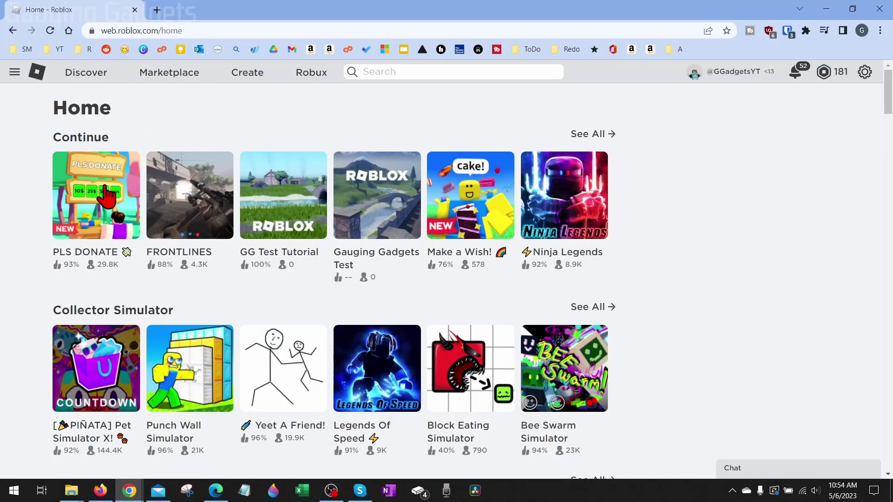
Step: Start PLS DONATE from the Roblox website and download the offered RobloxPlayerLauncher installer
left_click(106, 195)
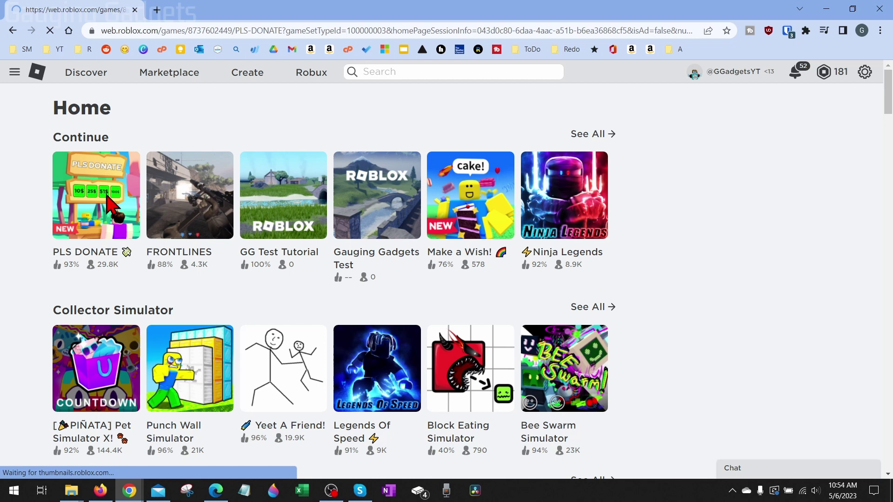
left_click(596, 240)
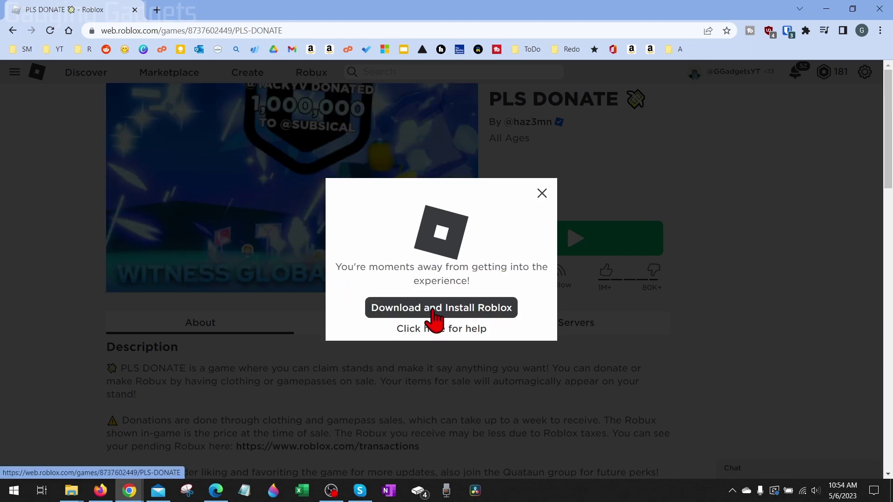
left_click(431, 310)
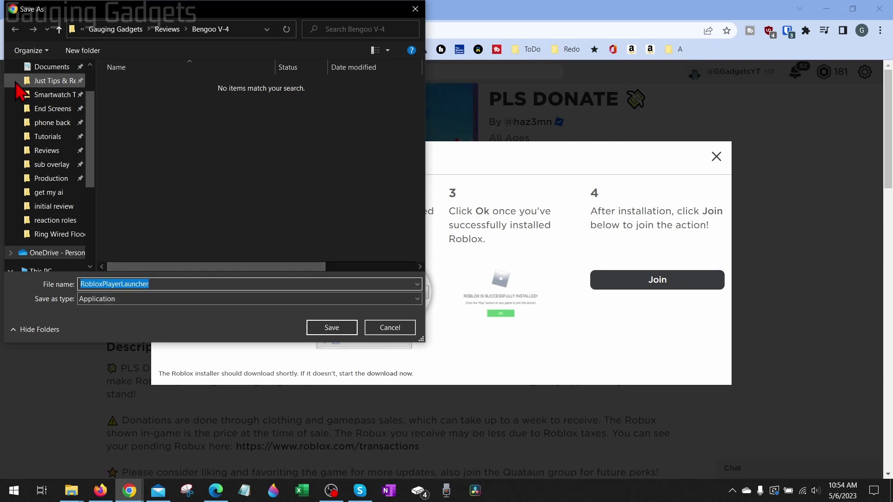
scroll(41, 96, "up", 2)
key("Return")
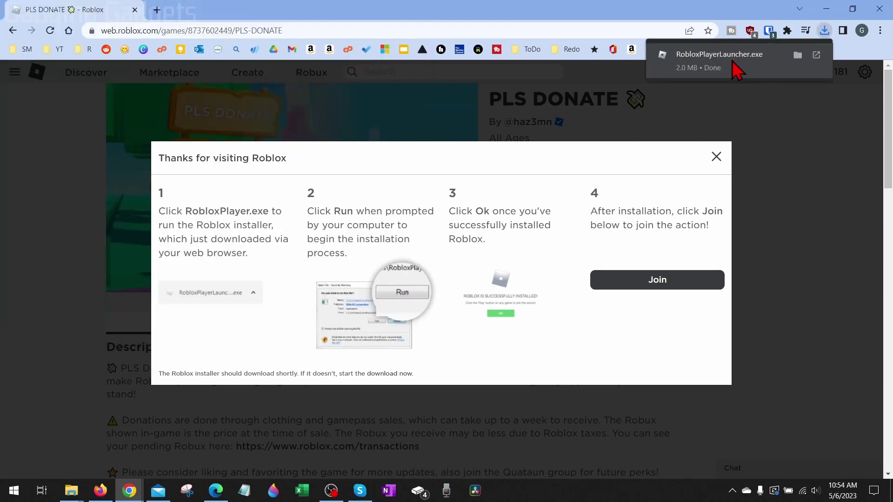
Step: Install Roblox with the downloaded RobloxPlayerLauncher.exe and launch PLS DONATE from its game page
left_click(731, 60)
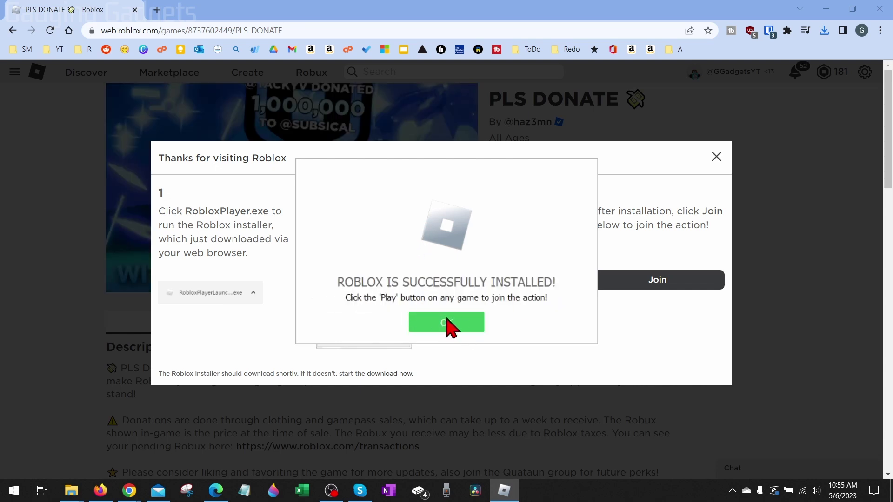
left_click(448, 325)
left_click(715, 157)
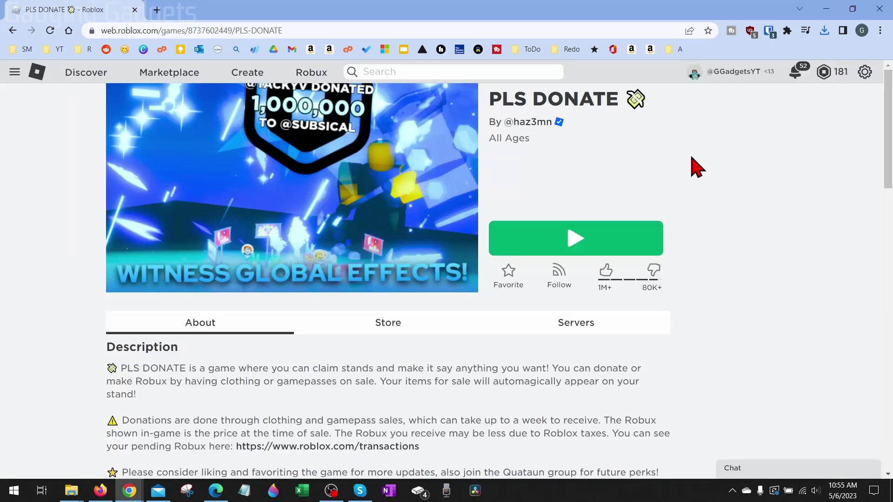
left_click(578, 246)
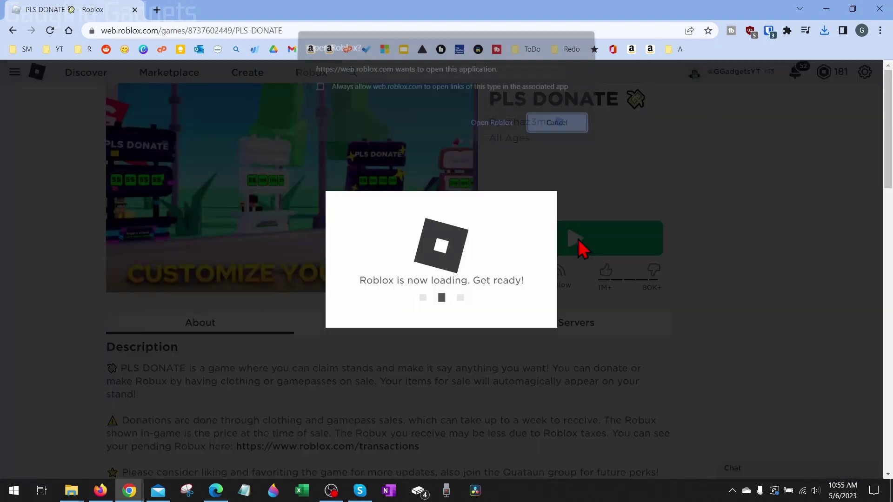
left_click(430, 131)
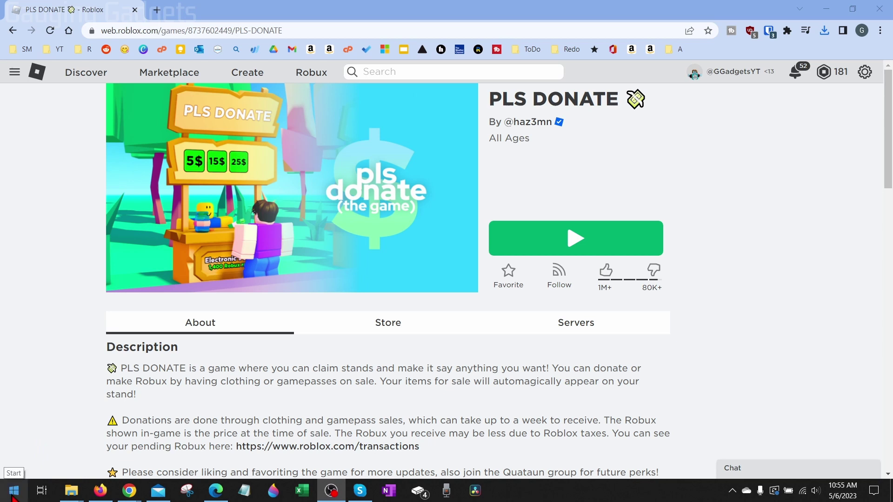
Step: Open the Microsoft Store, search for "roblox" and install the Roblox app by ROBLOX Corporation
type("store")
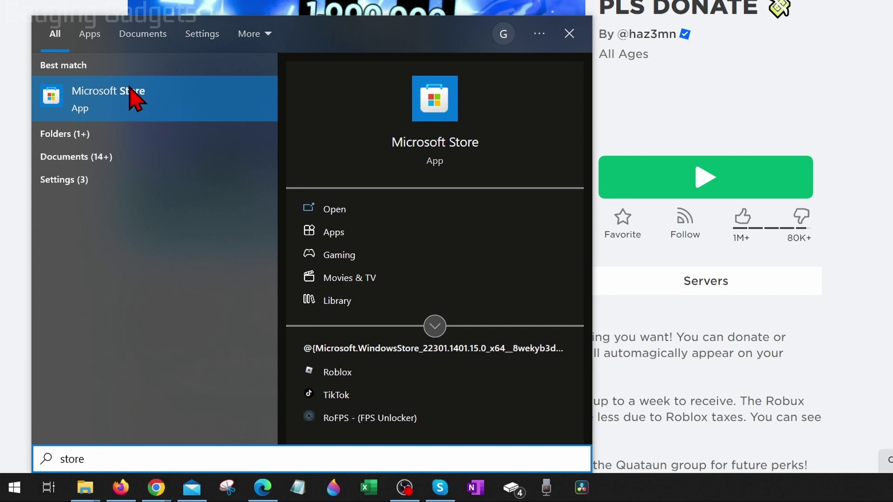
left_click(115, 104)
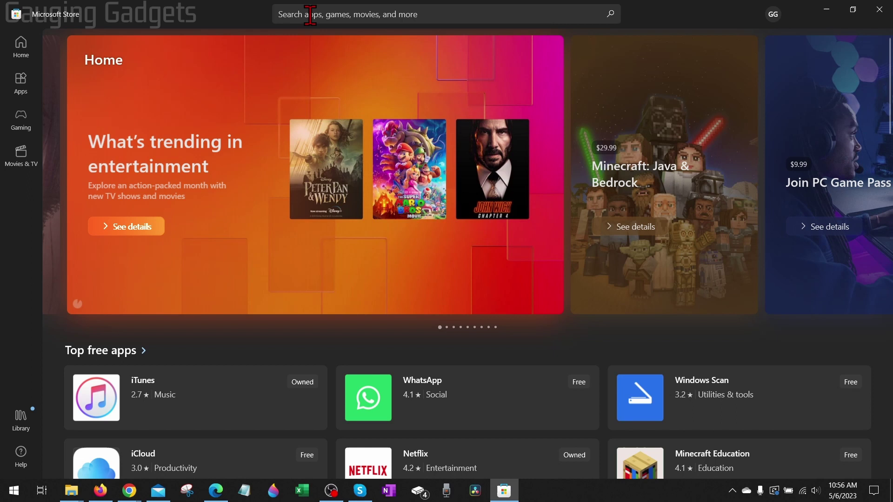
left_click(311, 14)
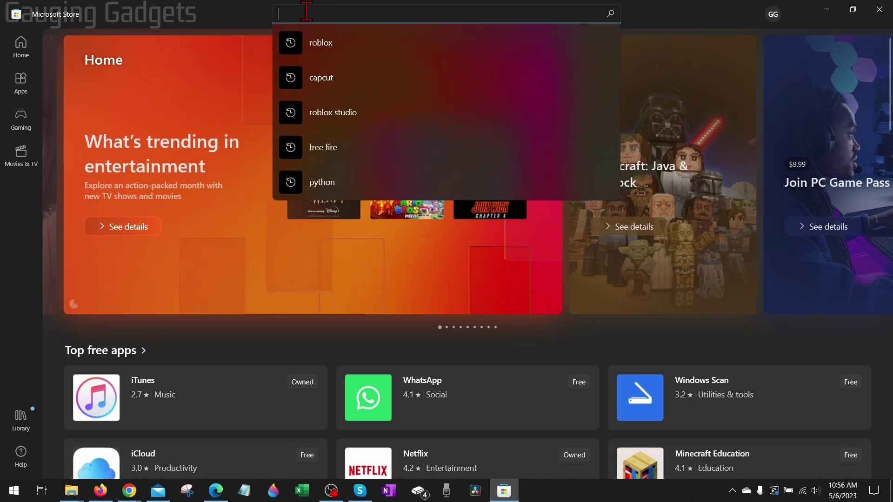
type("roblox")
key("Return")
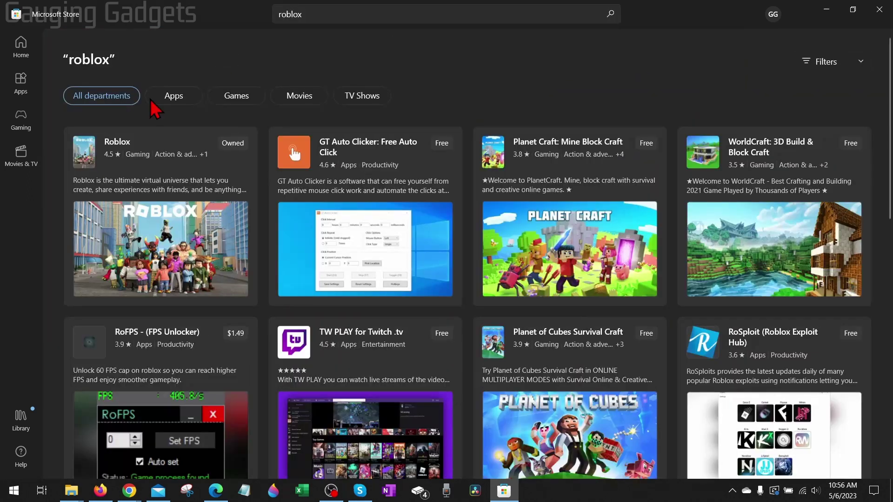
left_click(122, 154)
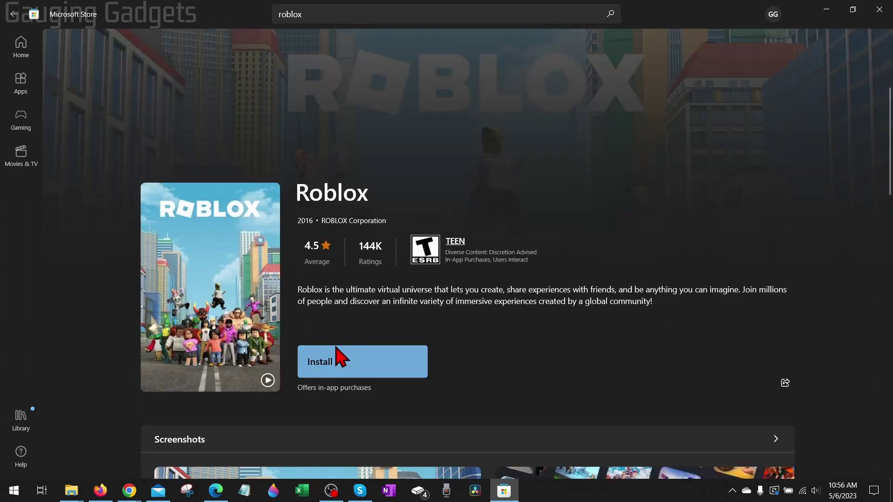
left_click(313, 358)
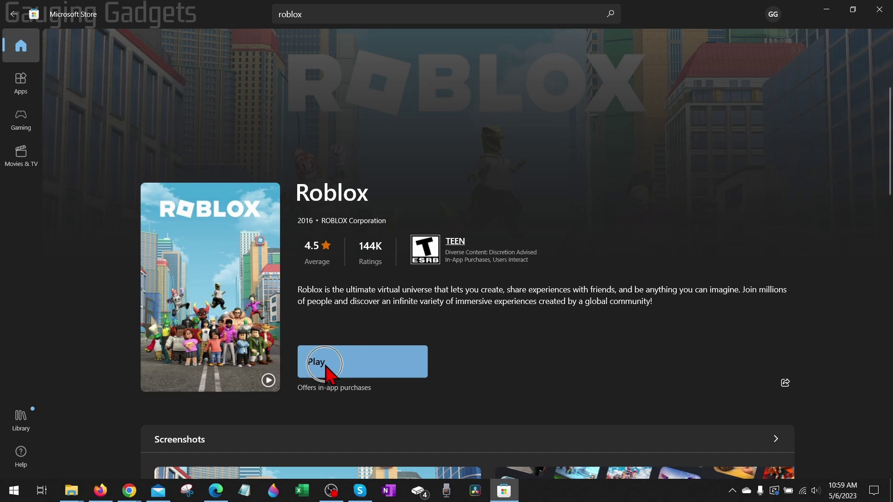
Step: Log in to the newly installed Roblox app and start the FRONTLINES experience
left_click(326, 366)
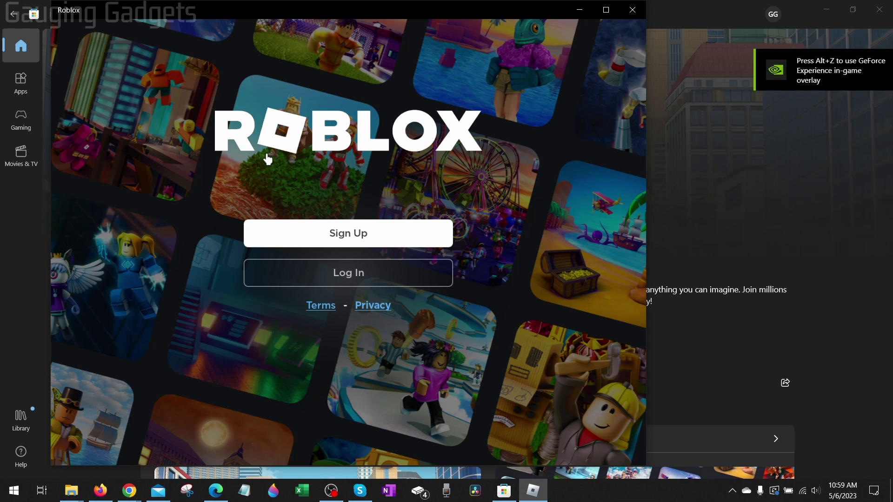
left_click(313, 242)
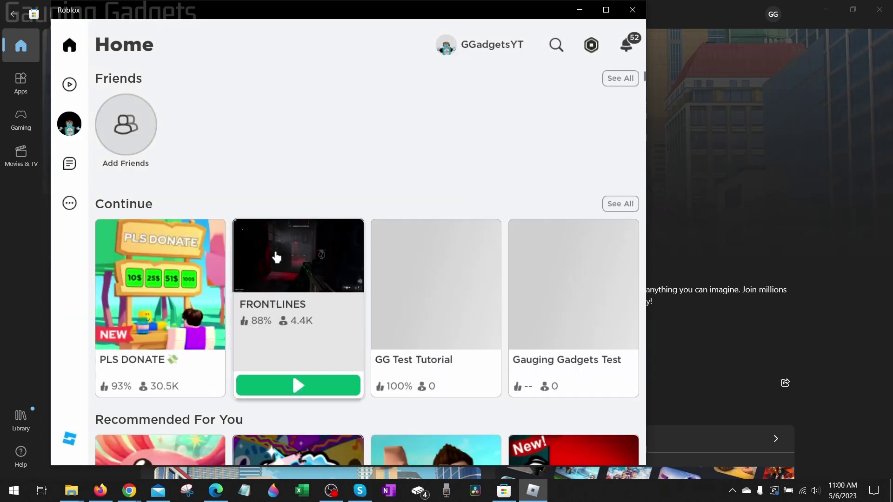
left_click(275, 256)
left_click(311, 308)
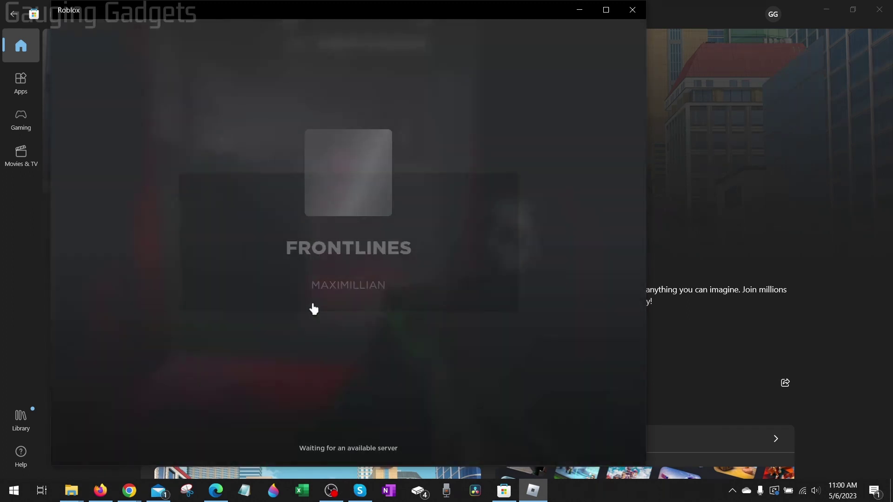